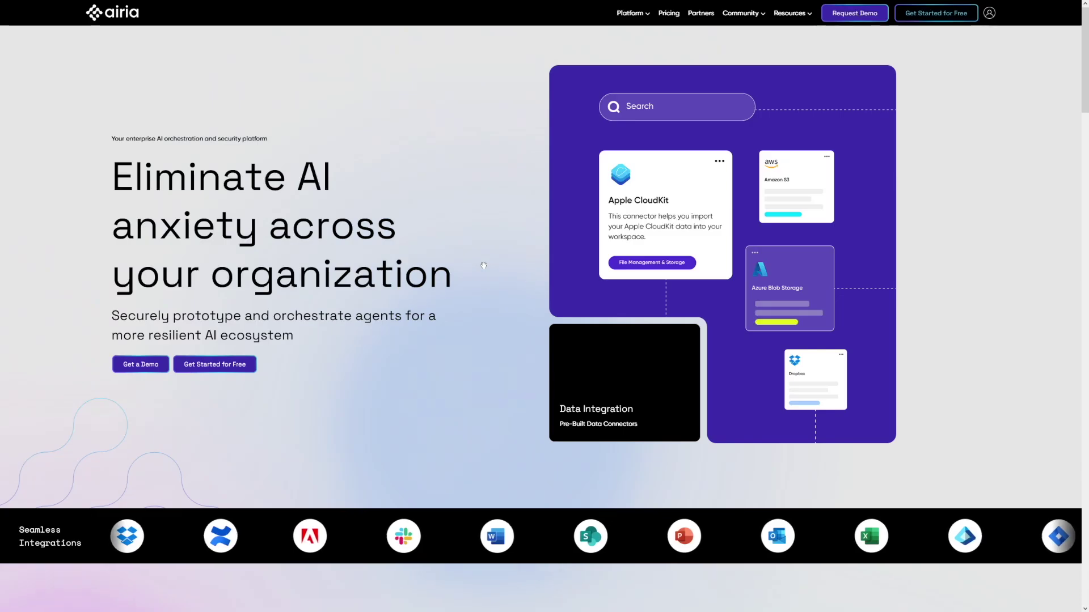
pyautogui.scroll(-3, 479, 262)
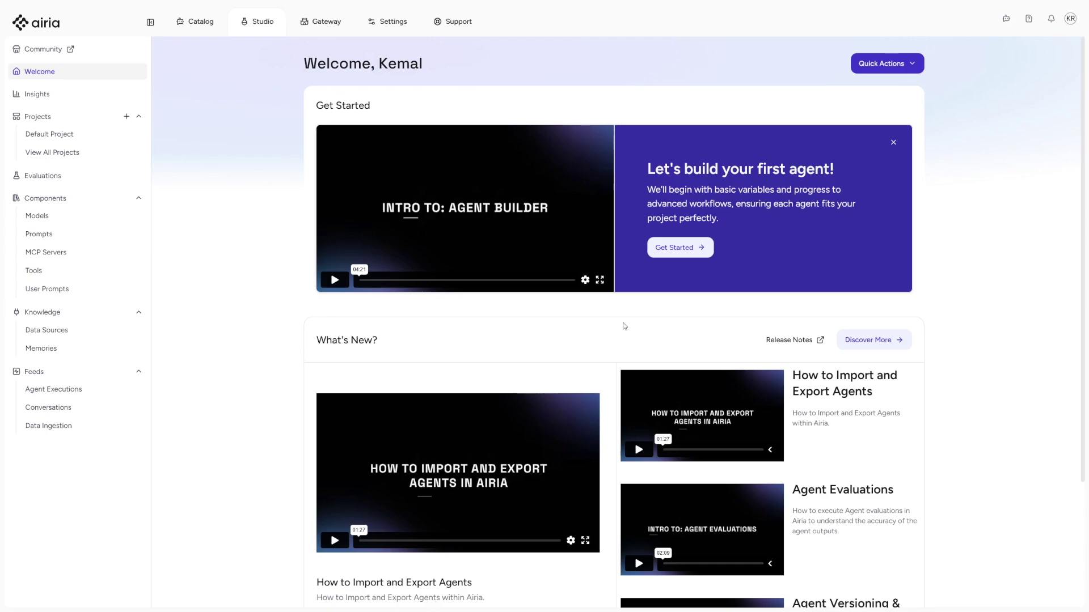
pyautogui.scroll(-2, 620, 316)
pyautogui.scroll(-2, 620, 317)
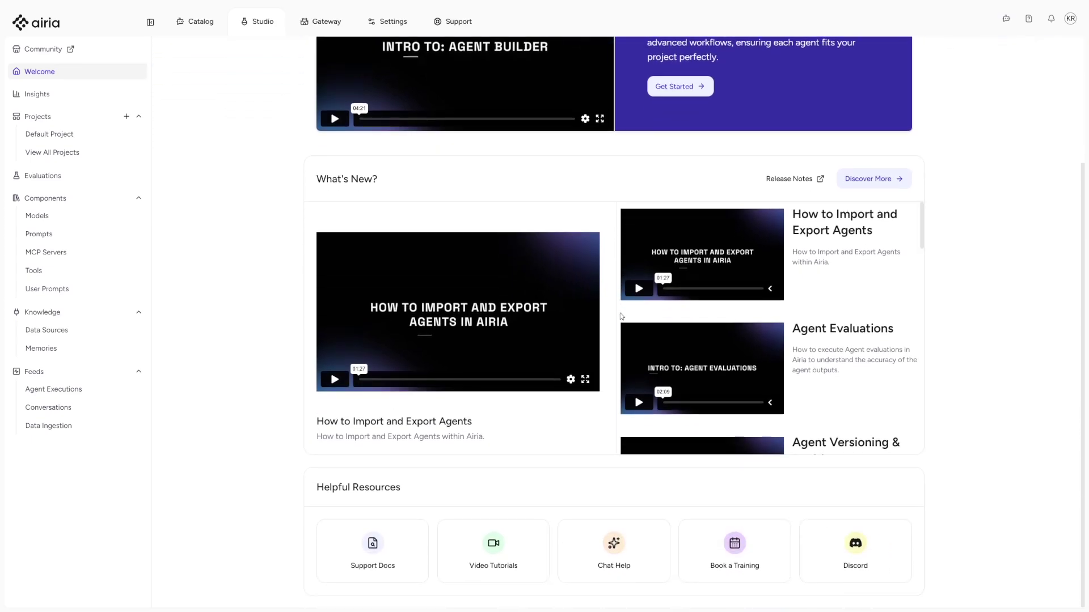
pyautogui.scroll(2, 619, 317)
pyautogui.scroll(2, 620, 318)
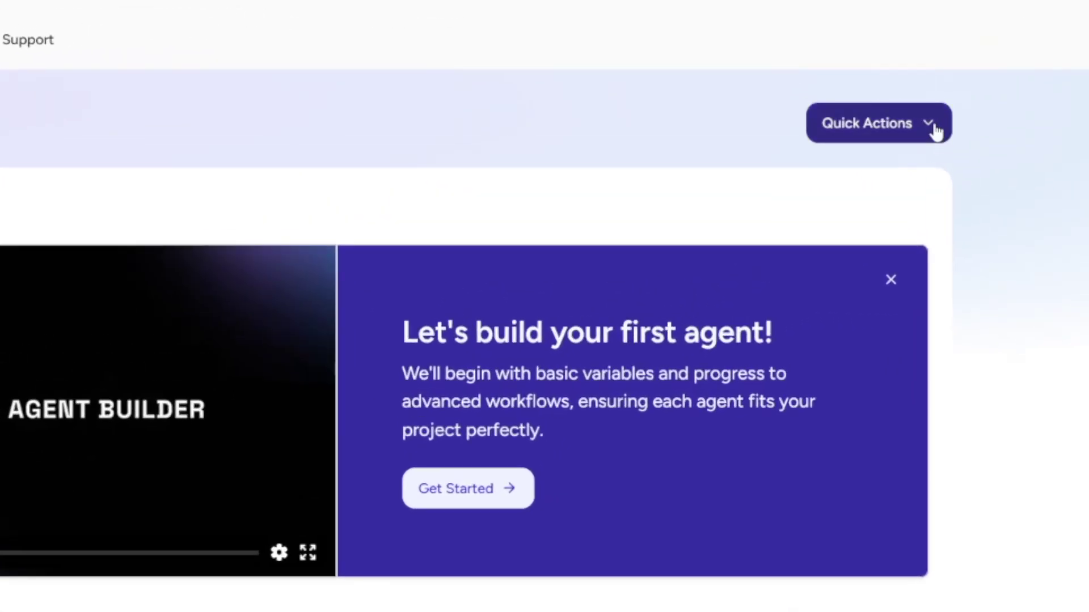
# Create a new agent from scratch in the Default Project via Quick Actions
pyautogui.click(913, 64)
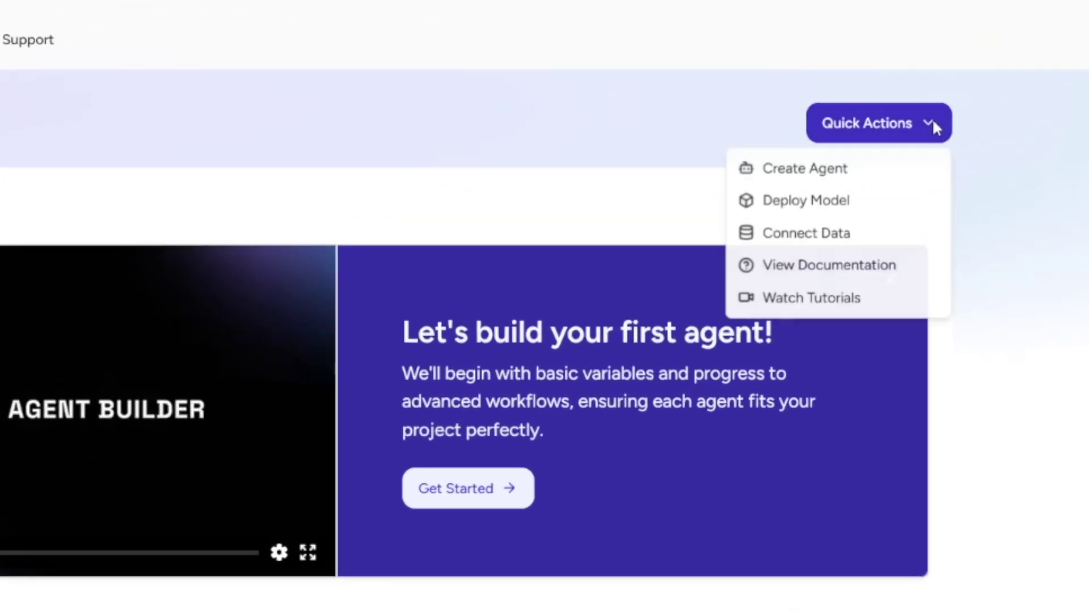
pyautogui.click(810, 176)
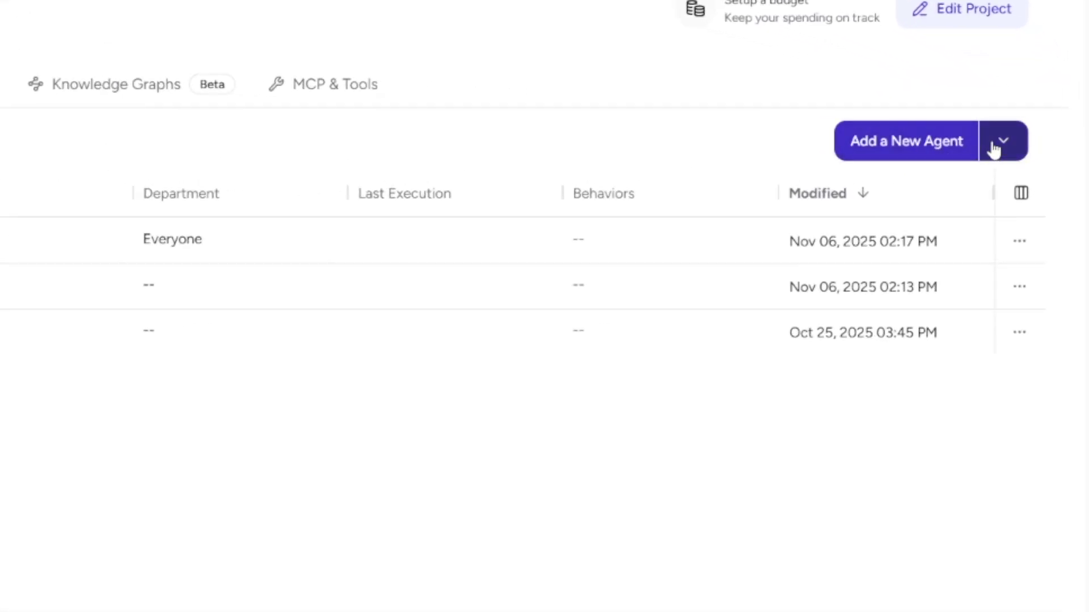
pyautogui.click(994, 148)
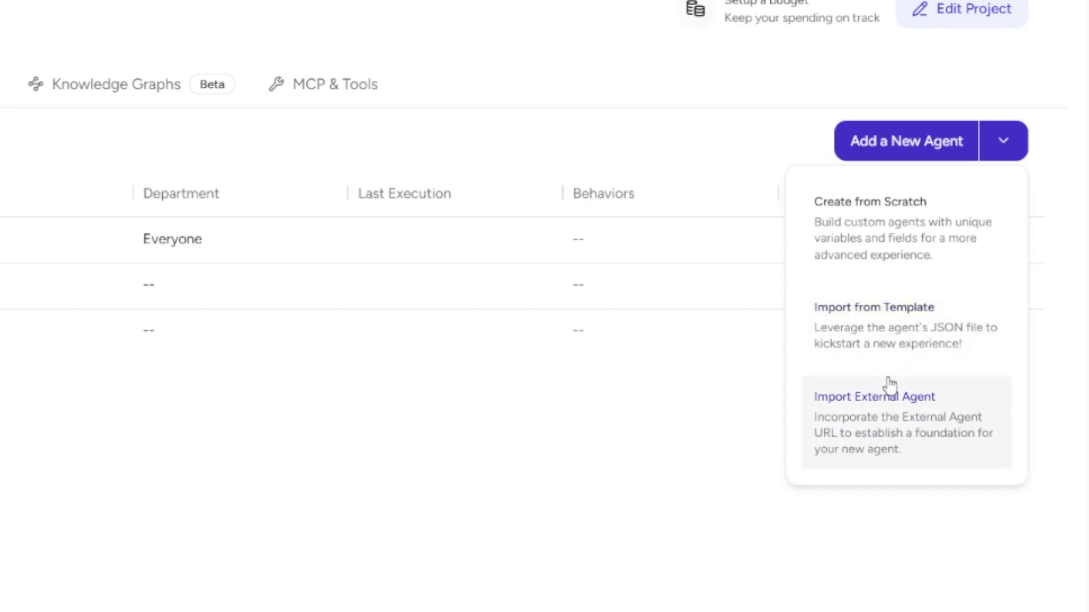
pyautogui.click(899, 215)
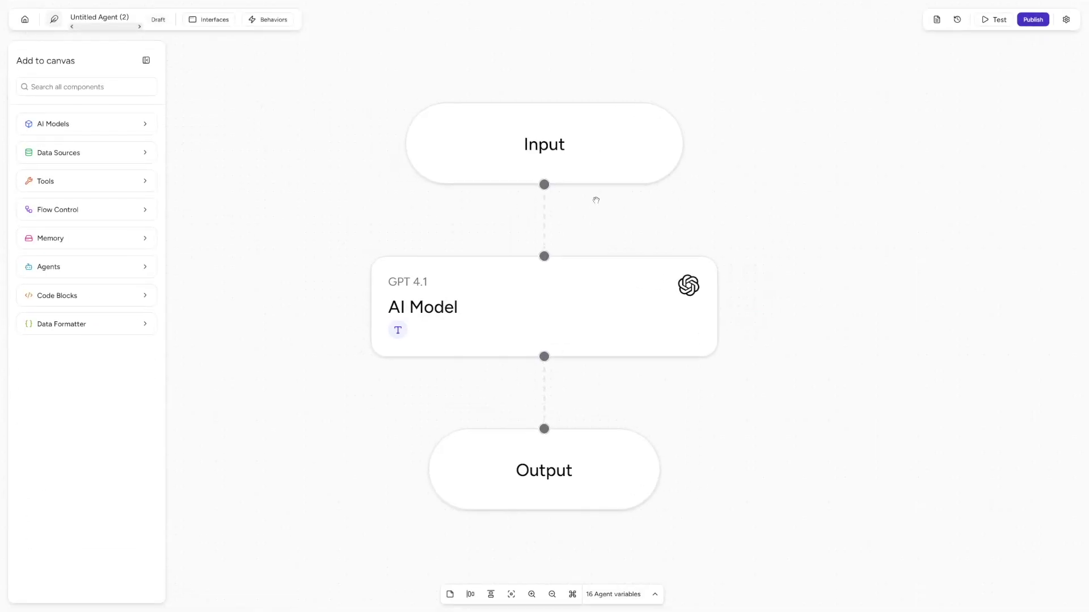
pyautogui.scroll(-2, 576, 222)
pyautogui.scroll(-2, 583, 224)
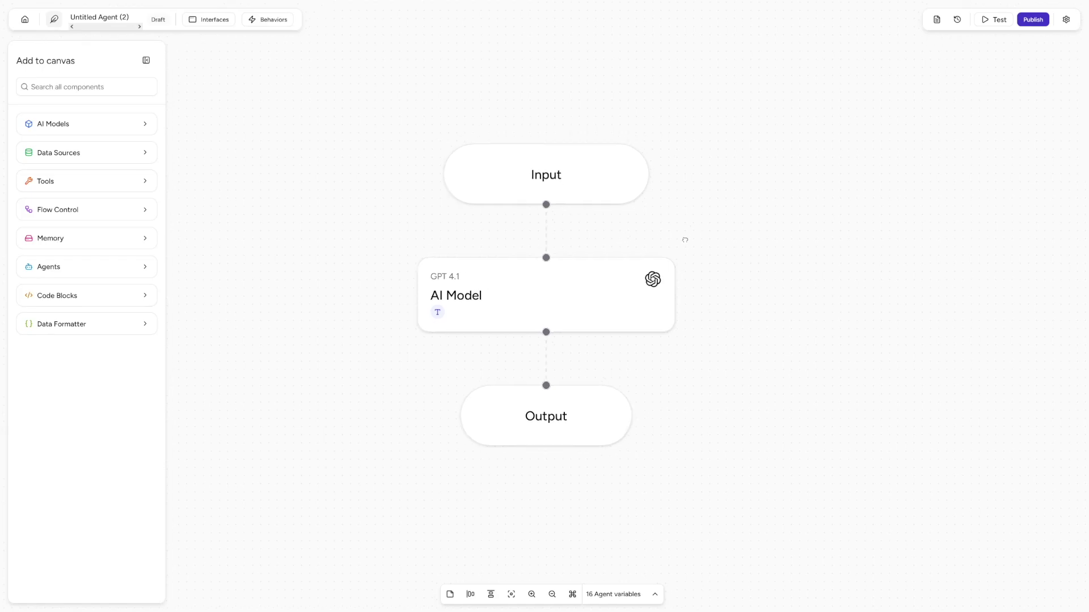
# Pan the canvas to centre the Input, AI Model and Output nodes of Untitled Agent (2)
pyautogui.moveTo(686, 238); pyautogui.dragTo(784, 248)
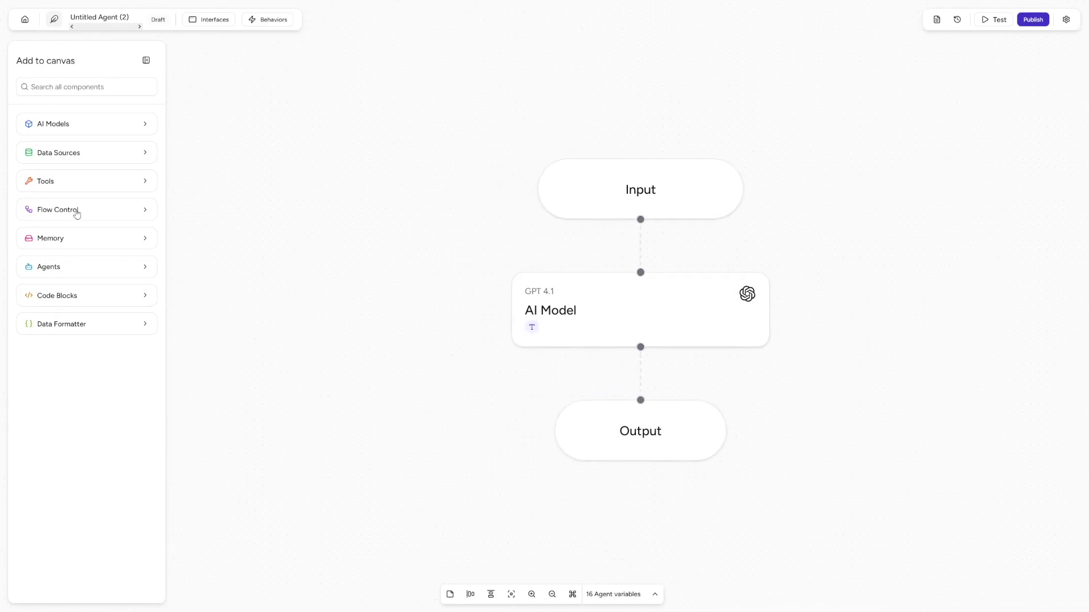
pyautogui.moveTo(630, 304)
pyautogui.scroll(-2, 499, 272)
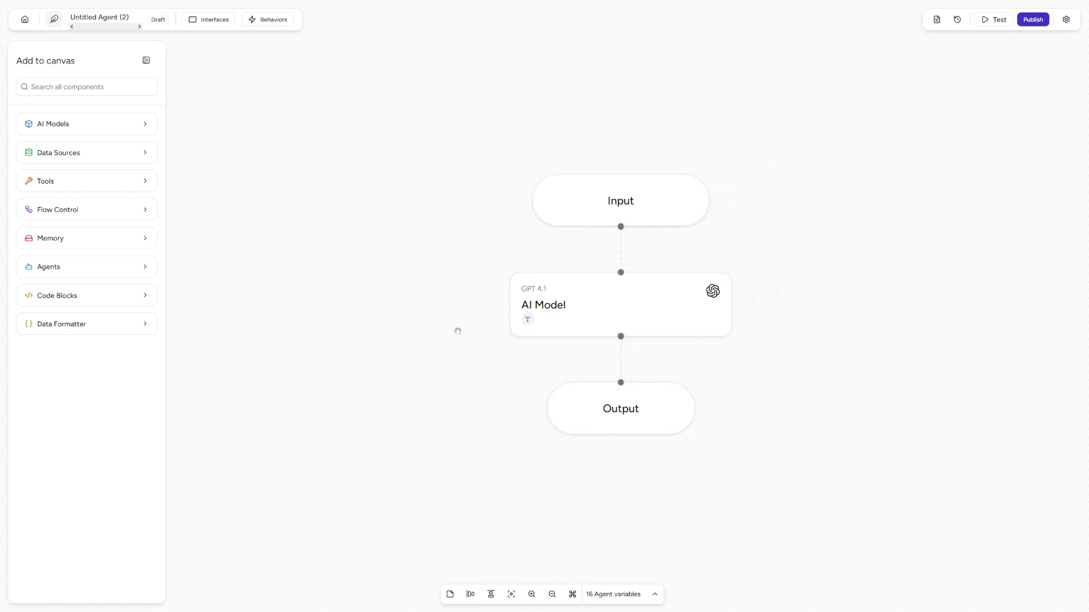
pyautogui.moveTo(482, 332); pyautogui.dragTo(510, 311)
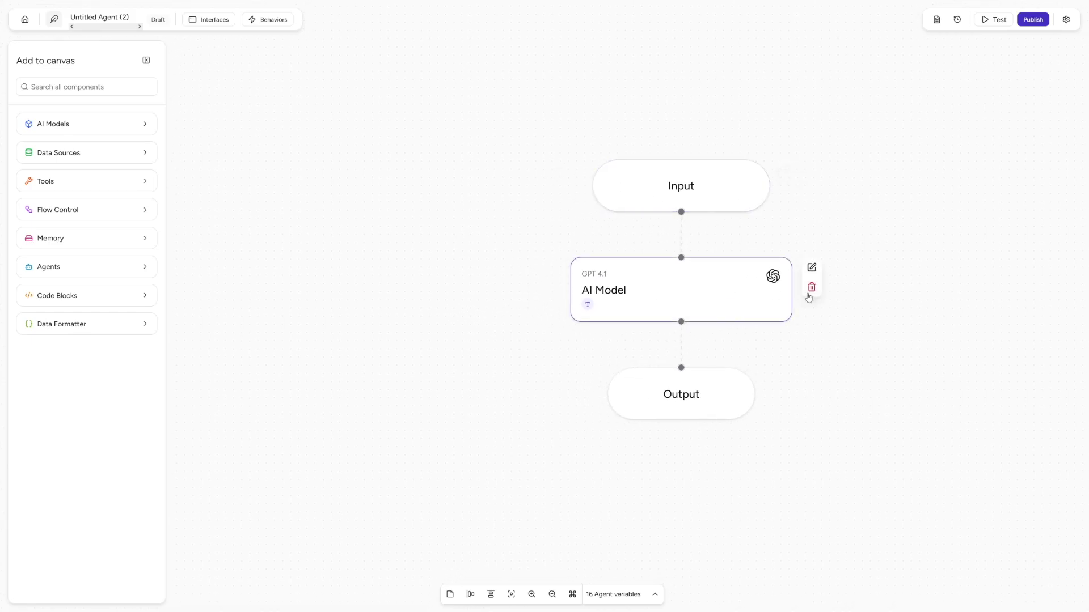
pyautogui.moveTo(809, 296)
pyautogui.mouseDown()
pyautogui.moveTo(637, 302)
pyautogui.moveTo(768, 349)
pyautogui.moveTo(806, 345)
pyautogui.mouseUp()
pyautogui.scroll(-3, 644, 303)
pyautogui.scroll(5, 639, 312)
pyautogui.scroll(-1, 806, 346)
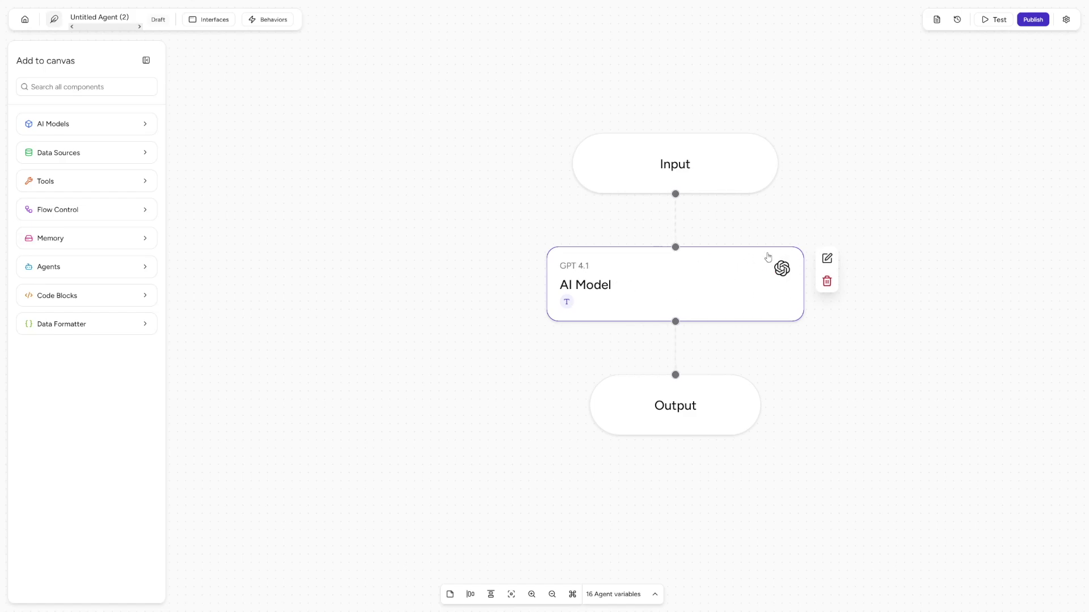
pyautogui.click(784, 272)
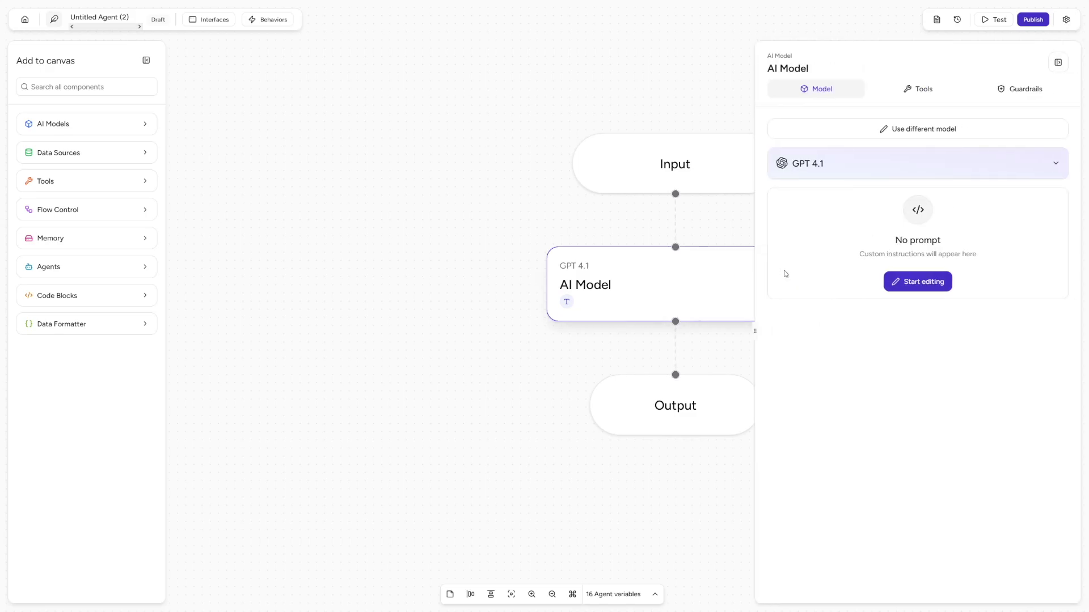
pyautogui.click(1053, 165)
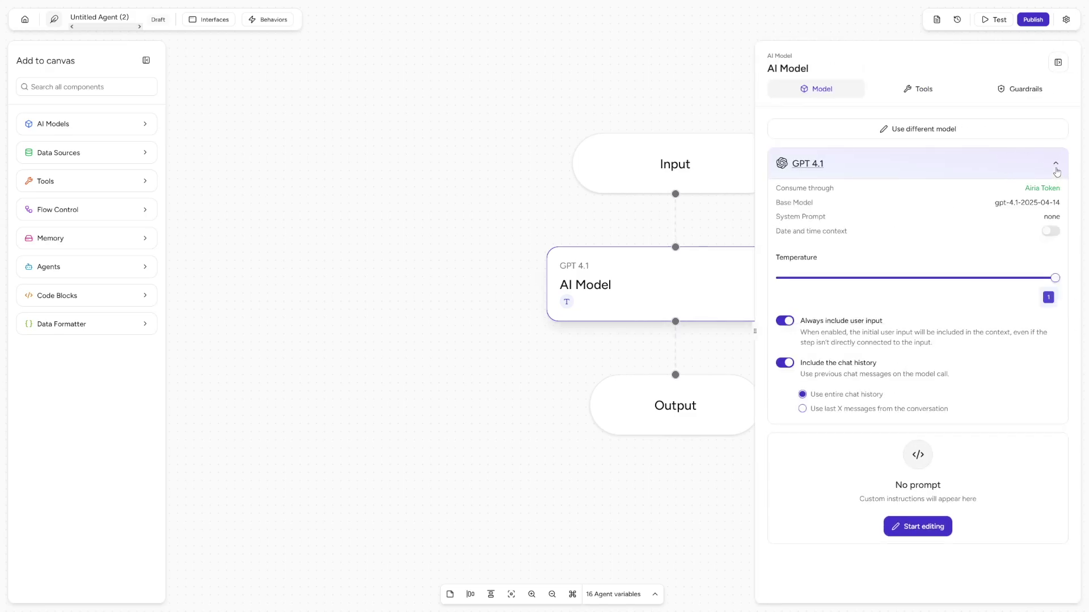
pyautogui.click(1056, 166)
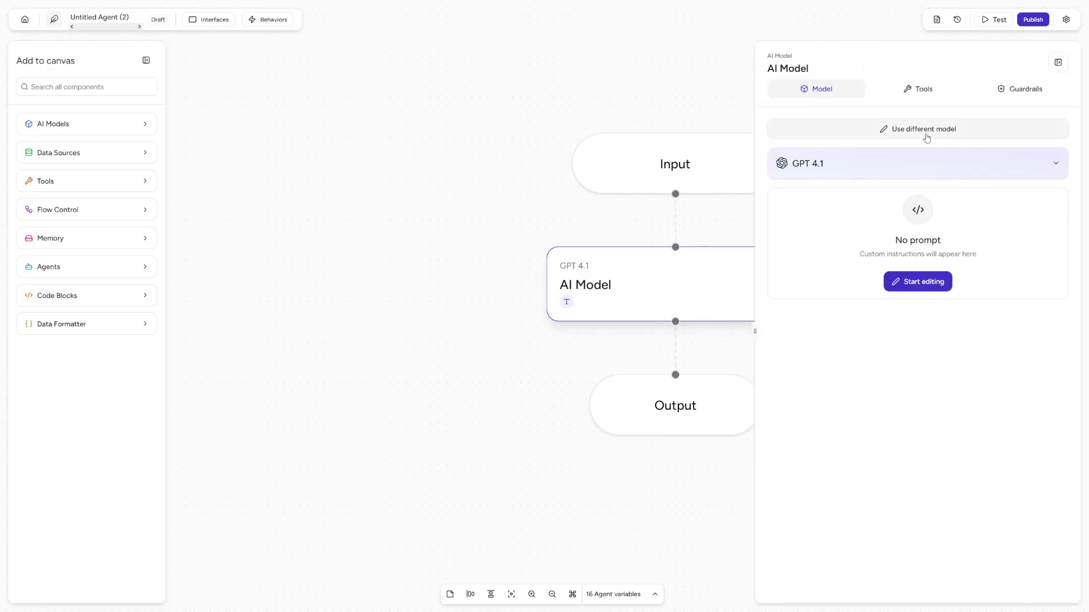
pyautogui.click(934, 132)
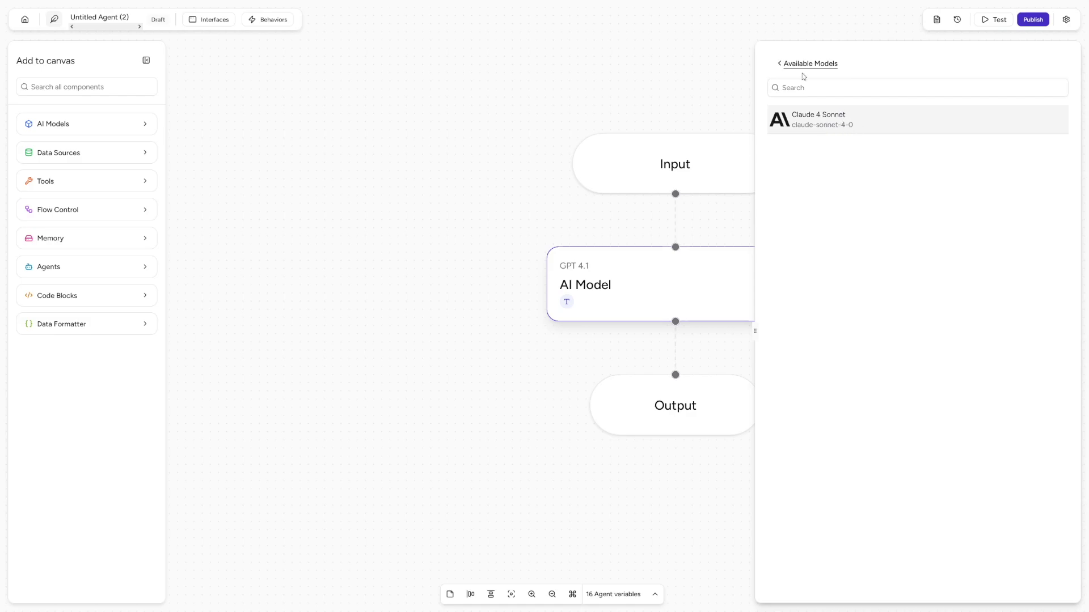
pyautogui.click(605, 85)
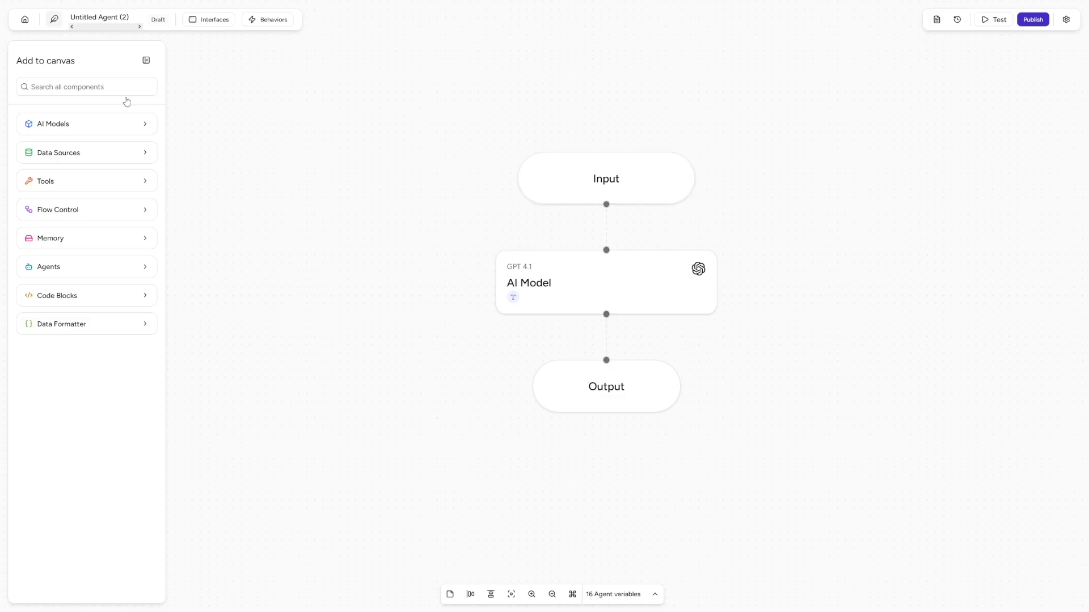
# Search the Community templates for "meeting" and view the Meeting Summarizer template by Katrina Reddy
pyautogui.click(24, 20)
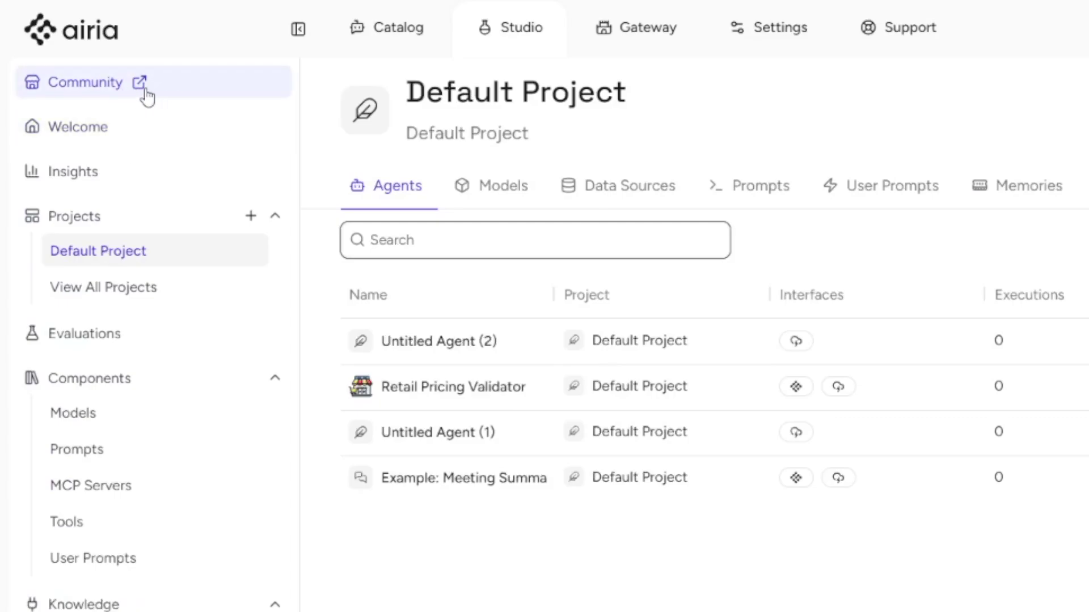
pyautogui.click(144, 89)
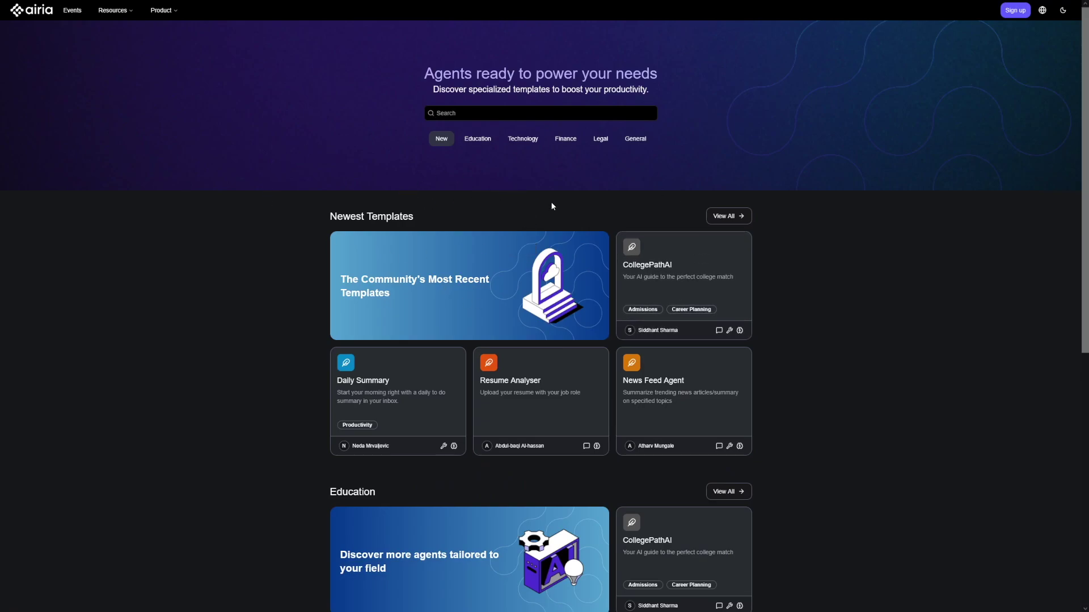
pyautogui.scroll(-2, 600, 227)
pyautogui.scroll(-1, 595, 223)
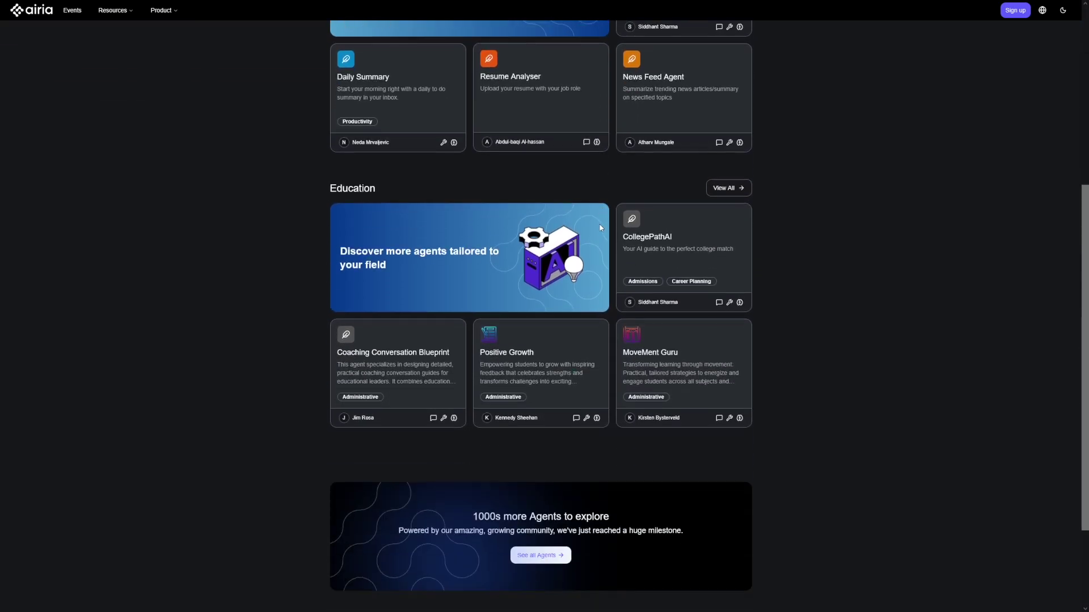
pyautogui.scroll(3, 595, 222)
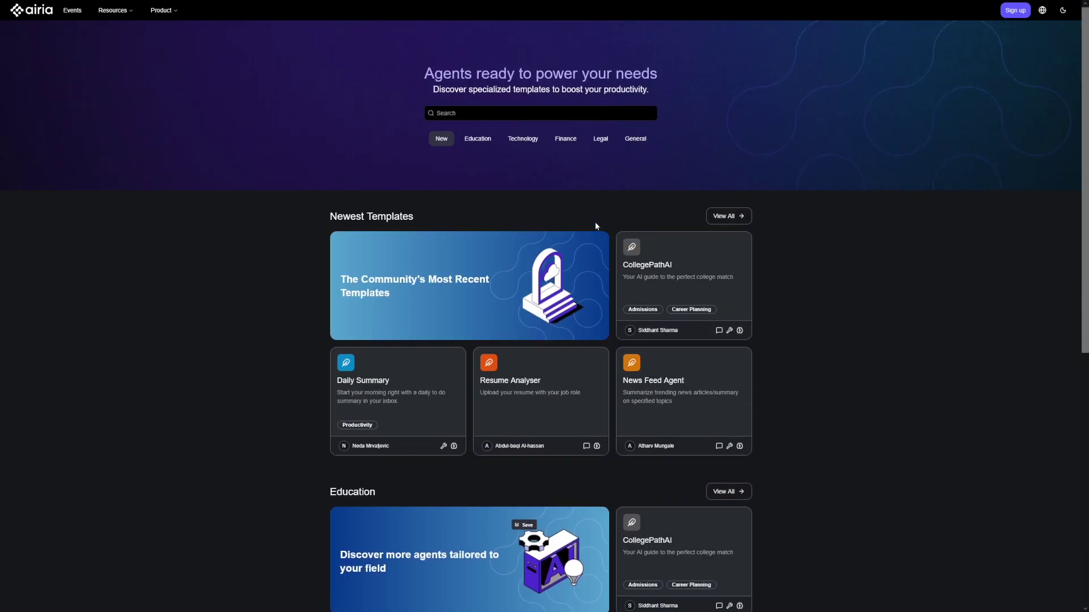
pyautogui.click(457, 113)
pyautogui.write('meeting')
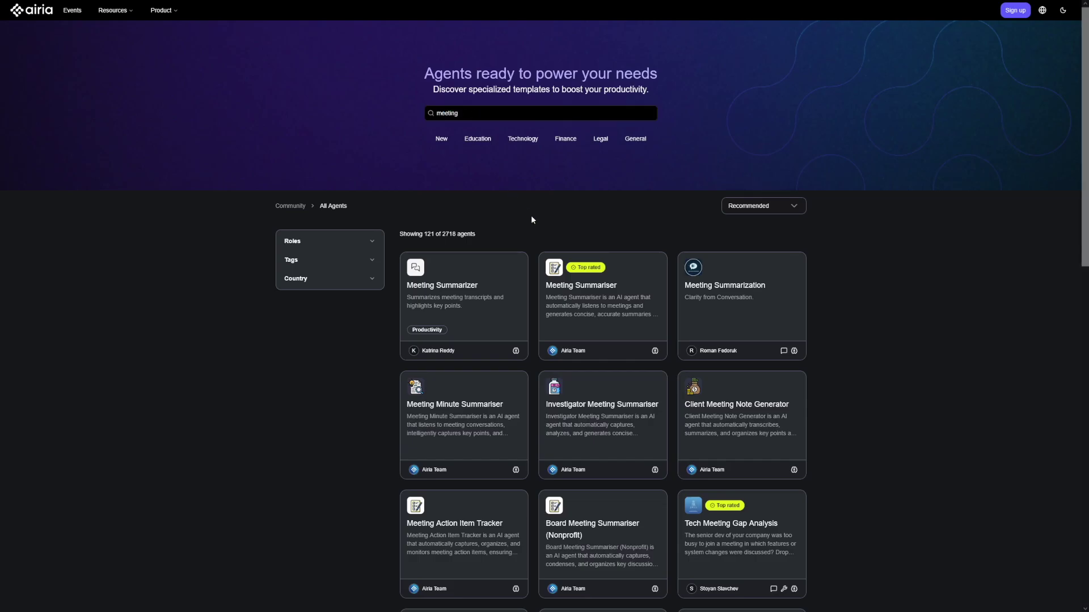
pyautogui.scroll(-2, 532, 217)
pyautogui.scroll(-1, 534, 228)
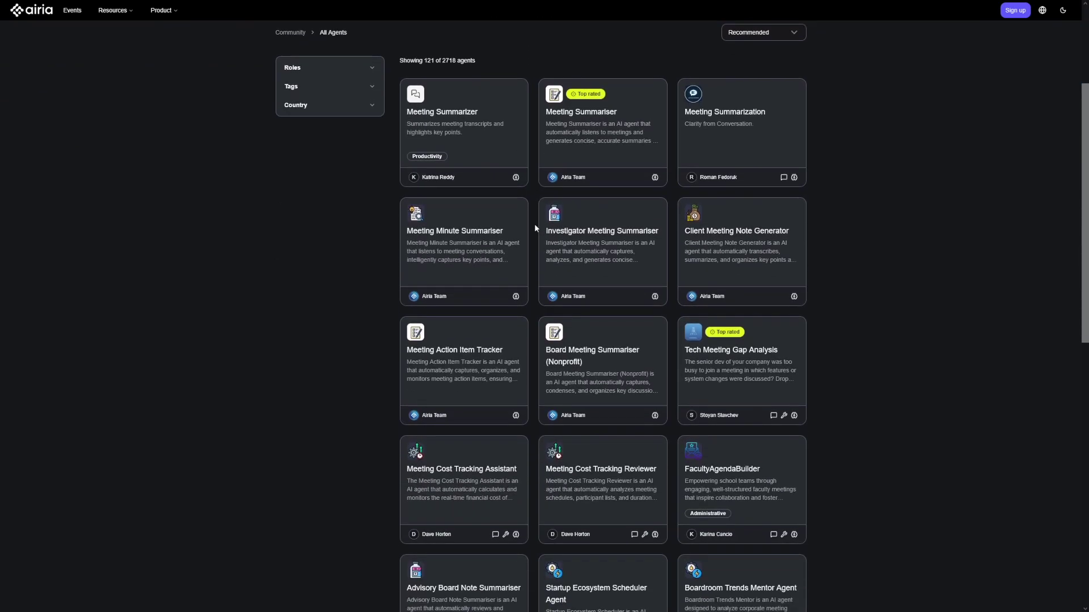
pyautogui.scroll(2, 534, 226)
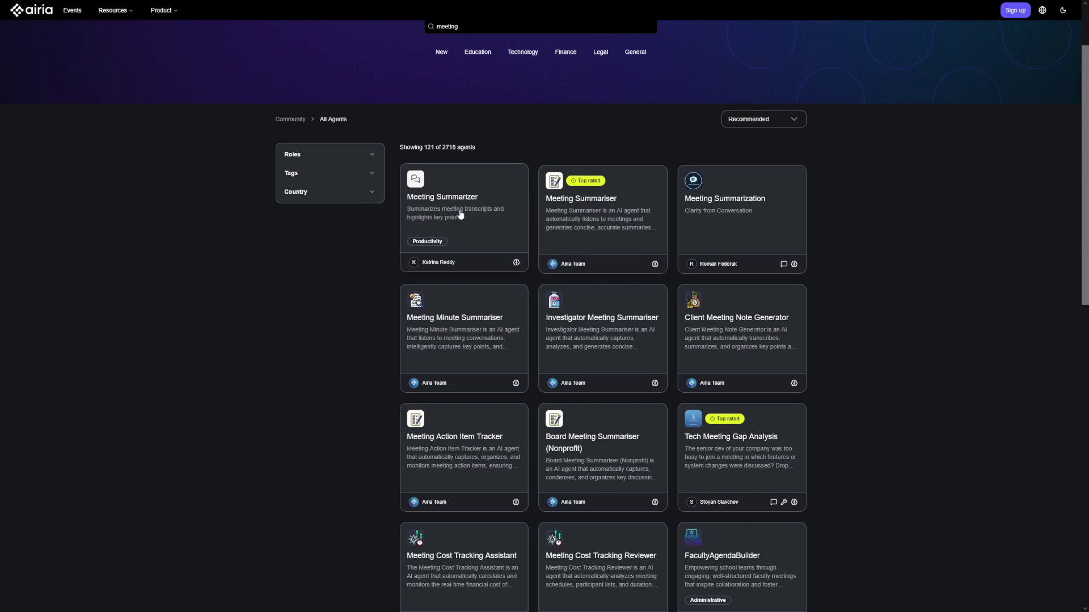
pyautogui.click(459, 214)
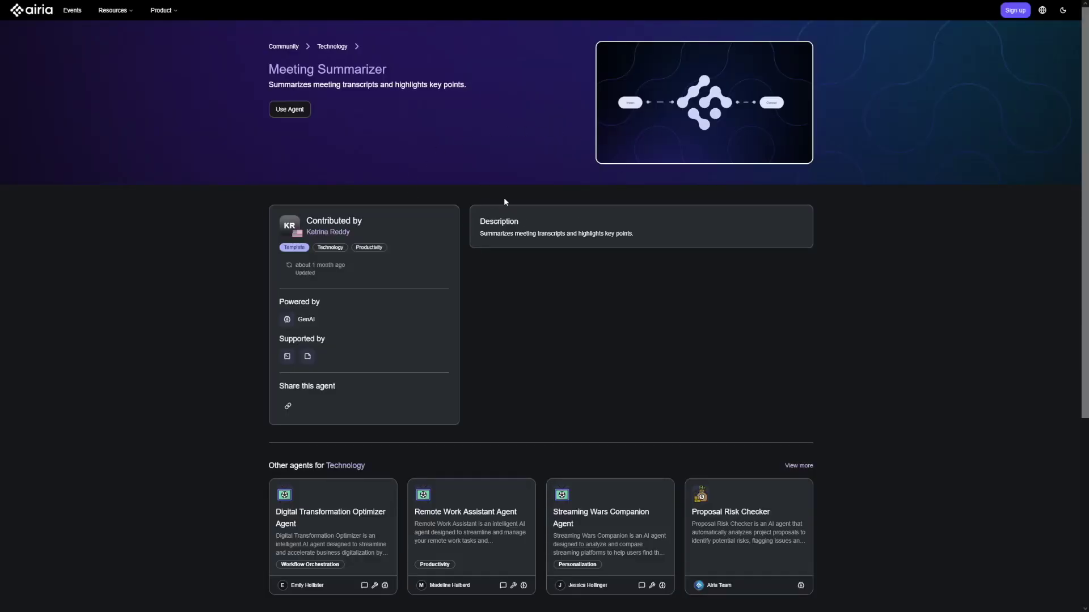
pyautogui.scroll(-2, 492, 210)
pyautogui.scroll(2, 493, 210)
# Import Meeting Summarizer into the Default Project and bring it up in the test playground
pyautogui.click(304, 116)
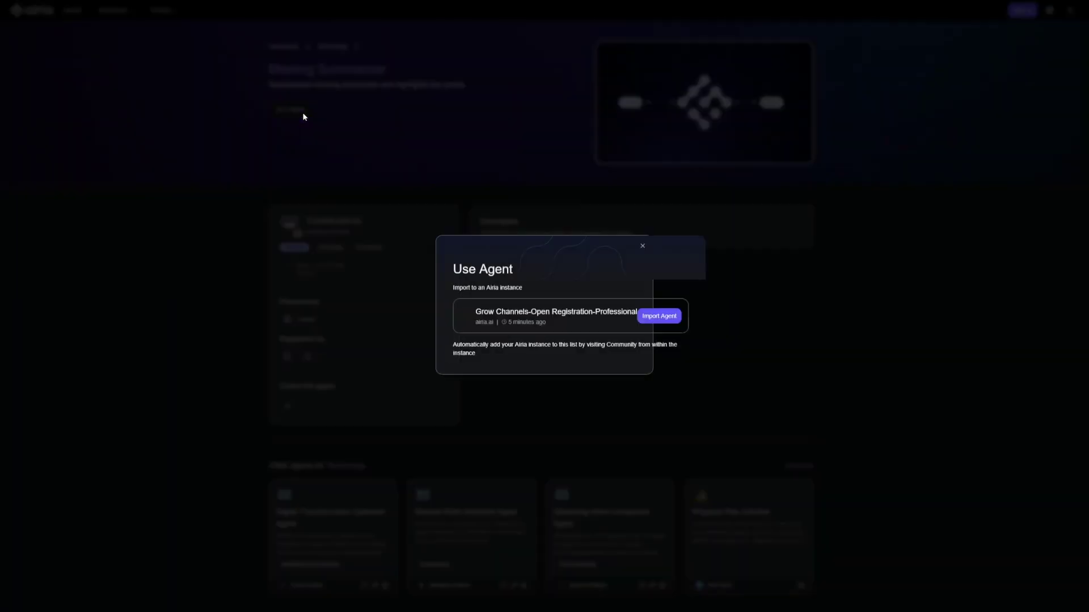
pyautogui.click(659, 318)
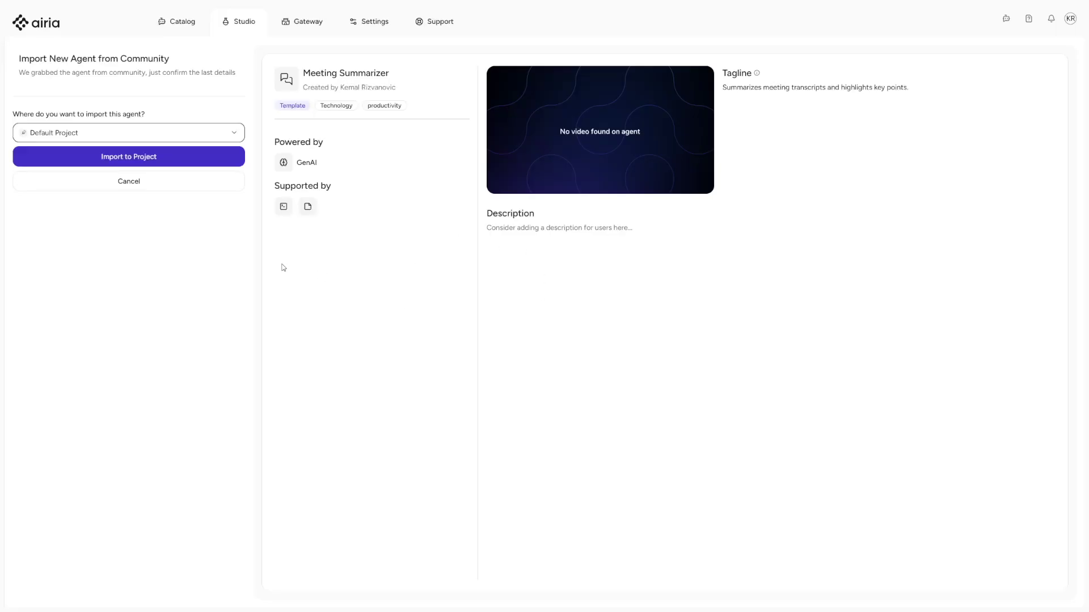
pyautogui.click(184, 163)
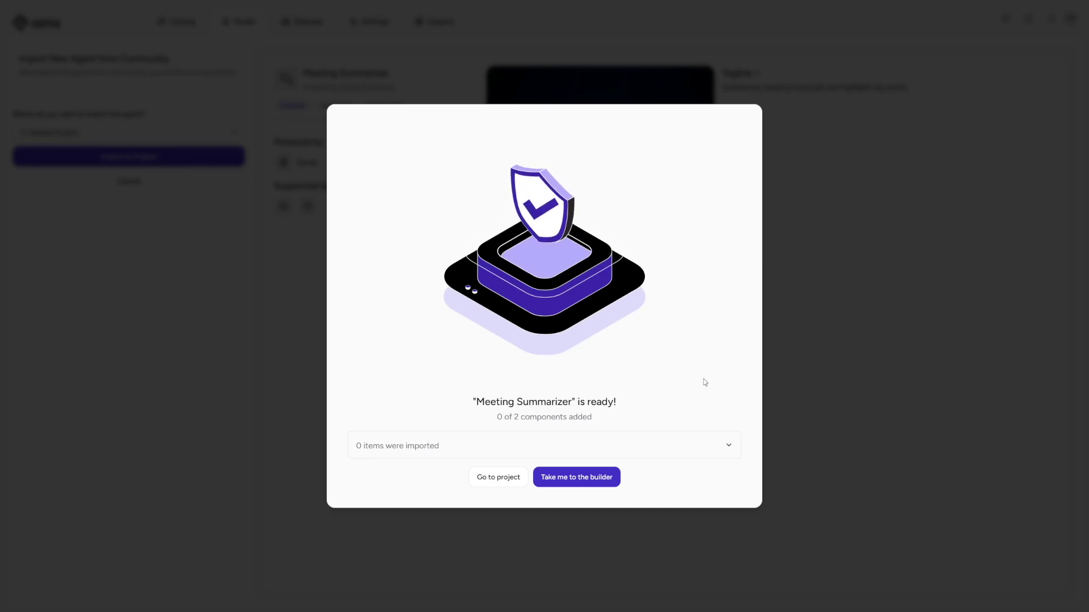
pyautogui.click(589, 483)
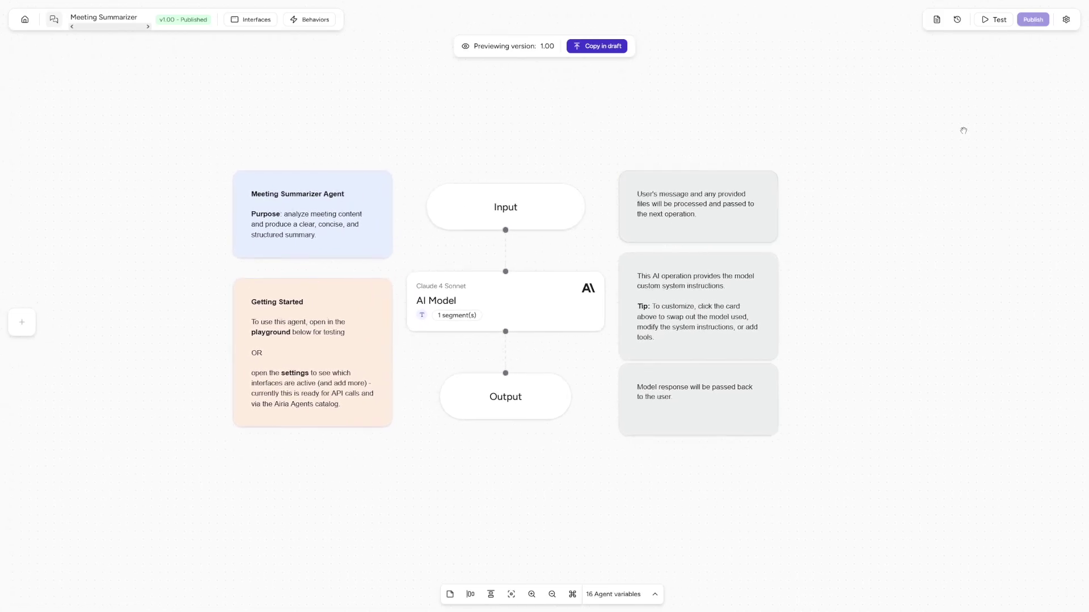
pyautogui.click(994, 21)
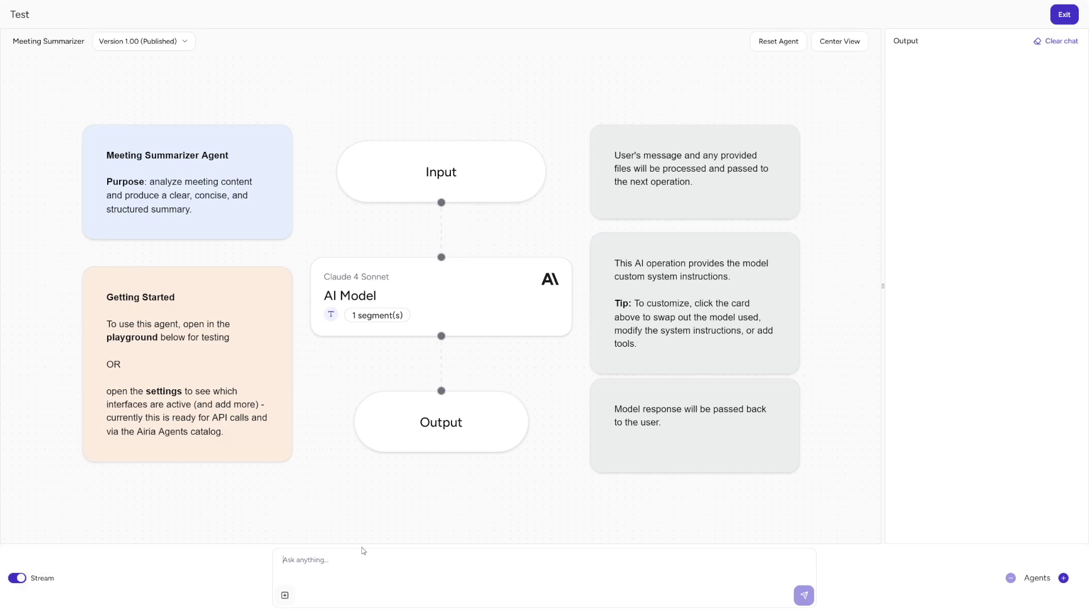
# Send the pasted meeting transcript to get a structured summary, then return to the builder
pyautogui.hotkey('ctrl', 'v')
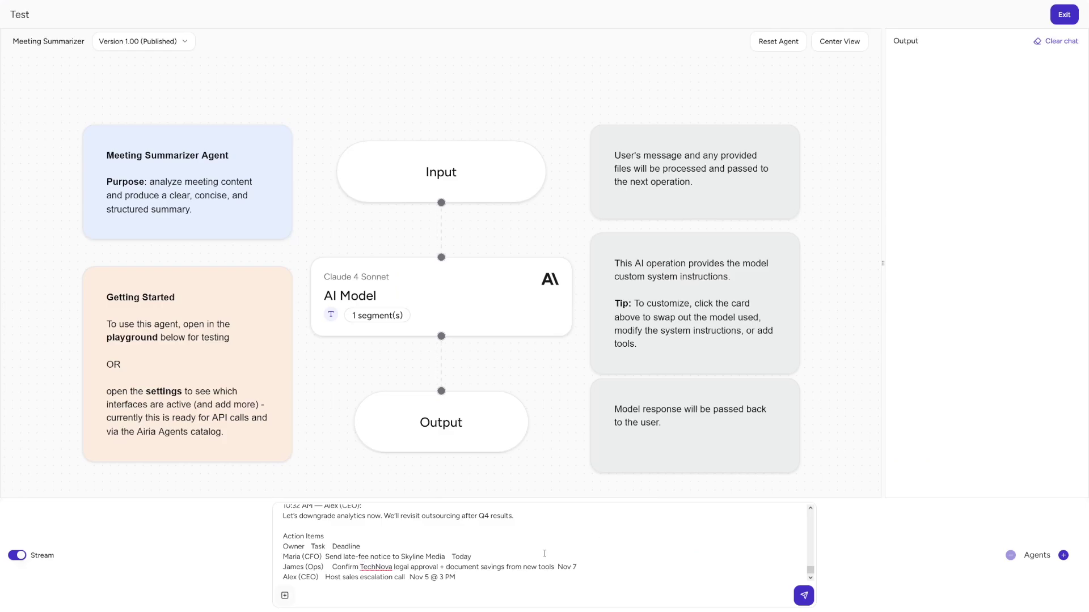
pyautogui.scroll(3, 544, 554)
pyautogui.scroll(3, 530, 552)
pyautogui.scroll(3, 425, 552)
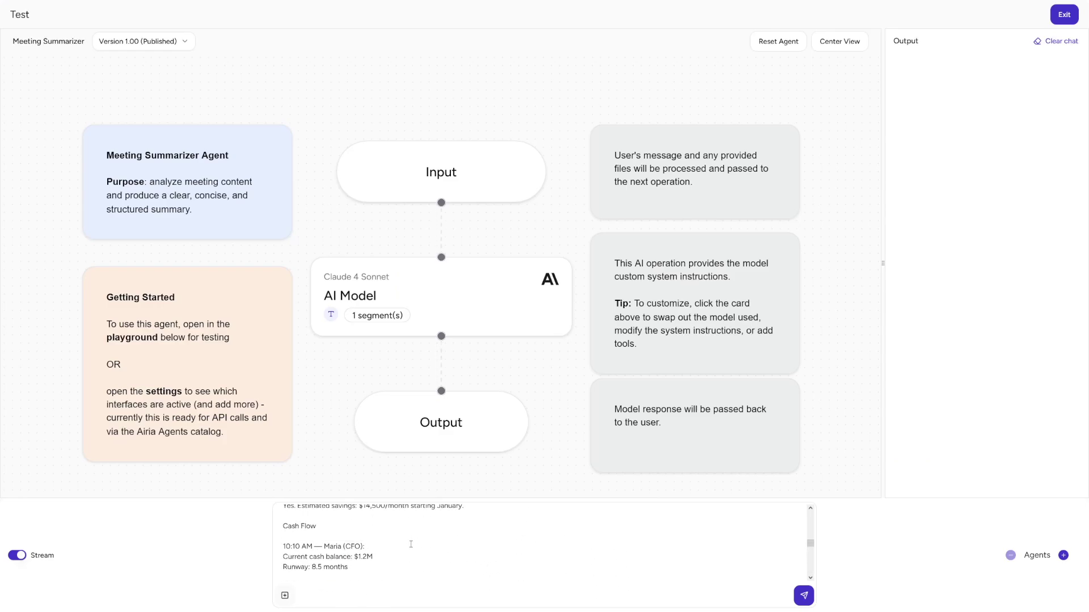
pyautogui.scroll(-3, 411, 543)
pyautogui.scroll(-2, 405, 549)
pyautogui.scroll(5, 423, 543)
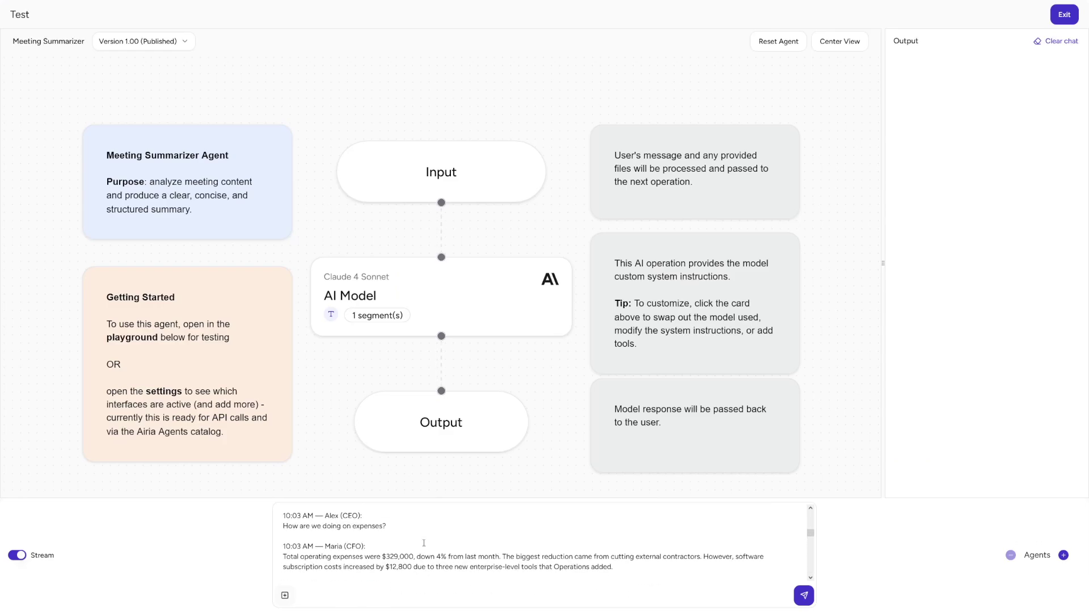
pyautogui.click(805, 597)
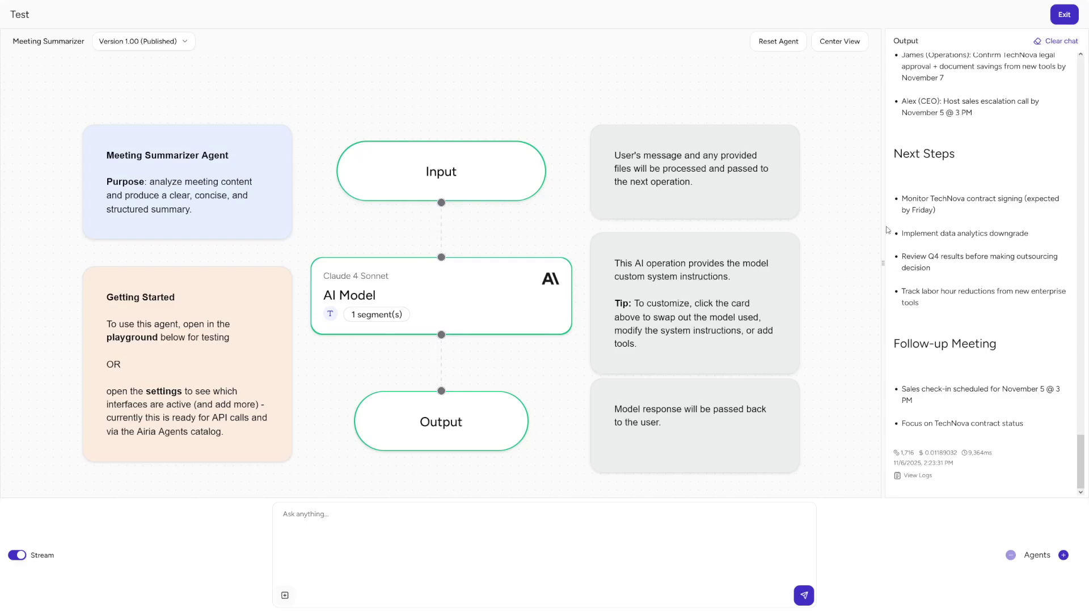
pyautogui.press('Escape')
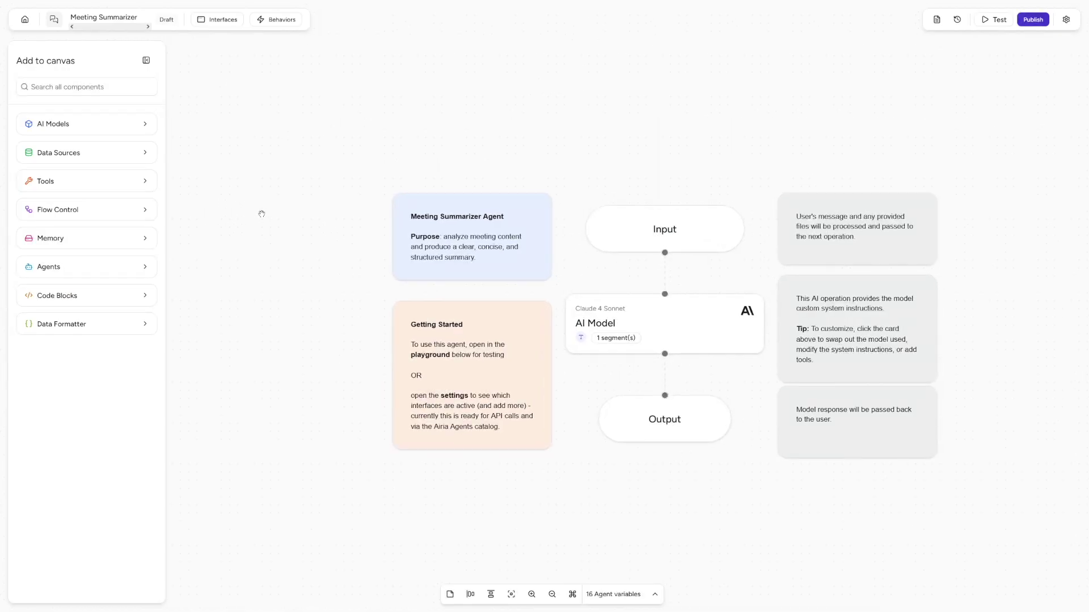
# Place a User Personal Files Data Source block and connect it to the AI Model node
pyautogui.click(145, 155)
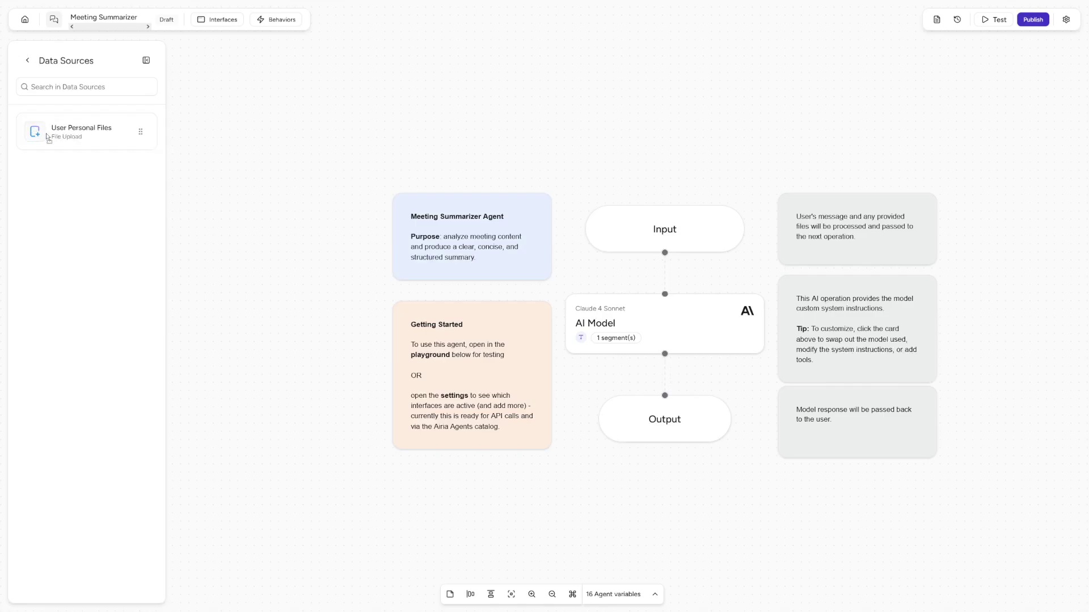
pyautogui.moveTo(48, 139); pyautogui.dragTo(343, 219)
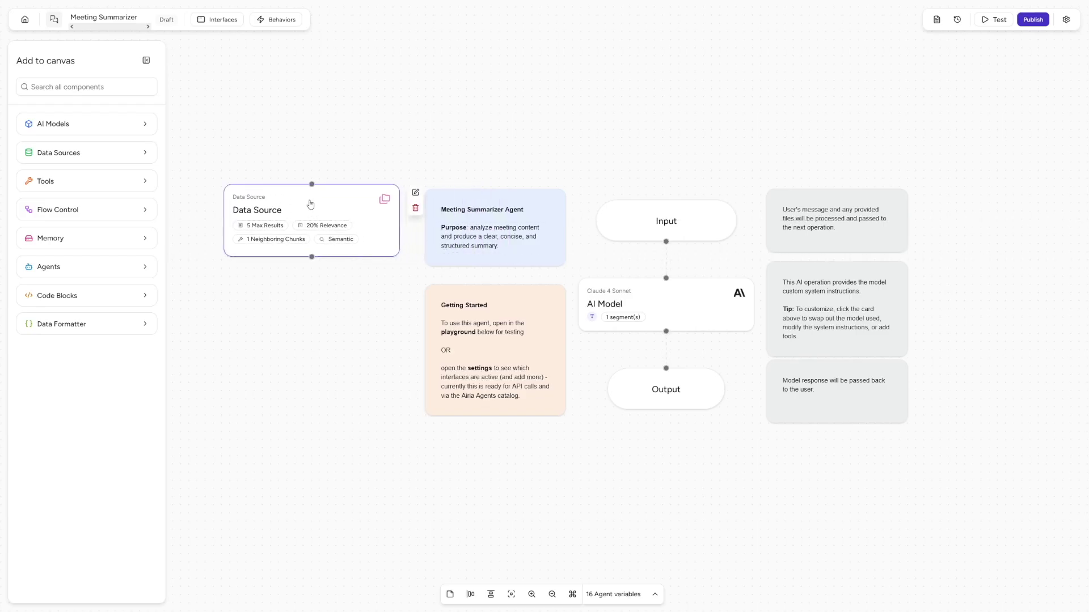
pyautogui.click(311, 204)
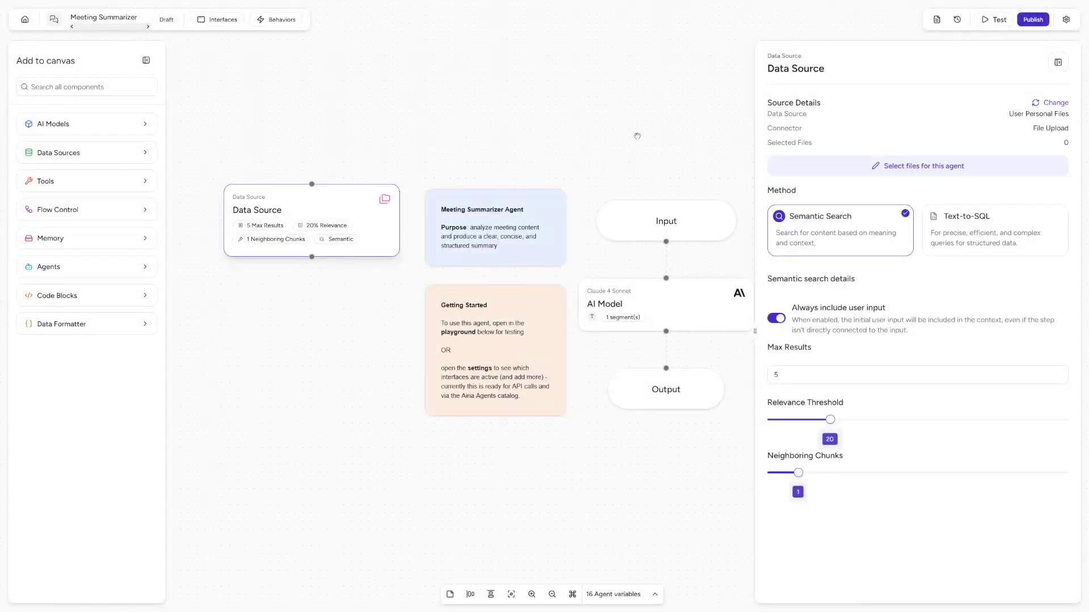
pyautogui.click(637, 136)
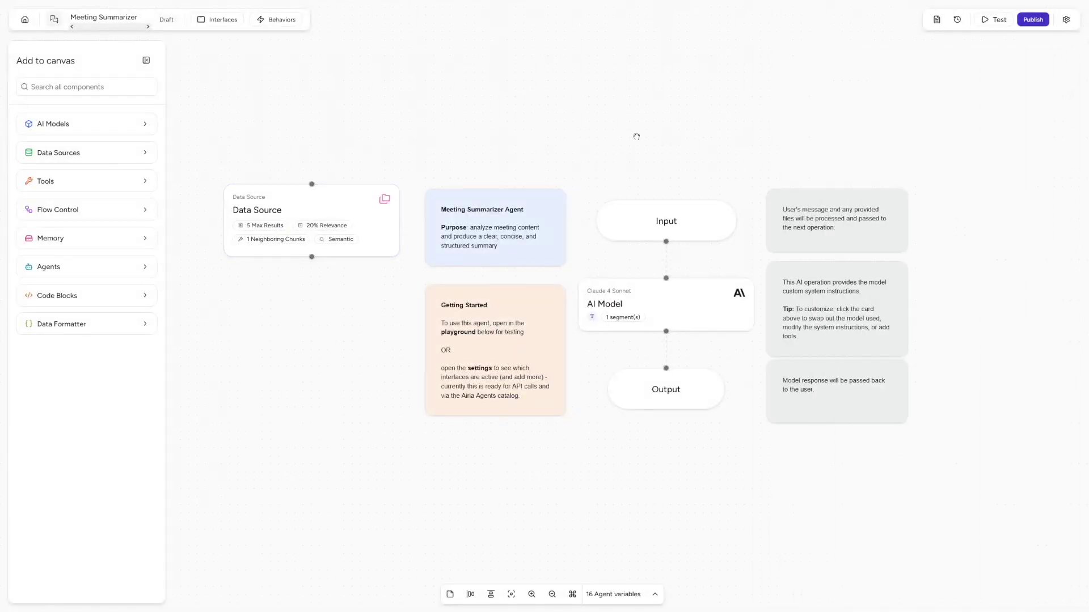
pyautogui.moveTo(312, 256); pyautogui.dragTo(340, 283)
pyautogui.moveTo(378, 309); pyautogui.dragTo(314, 247)
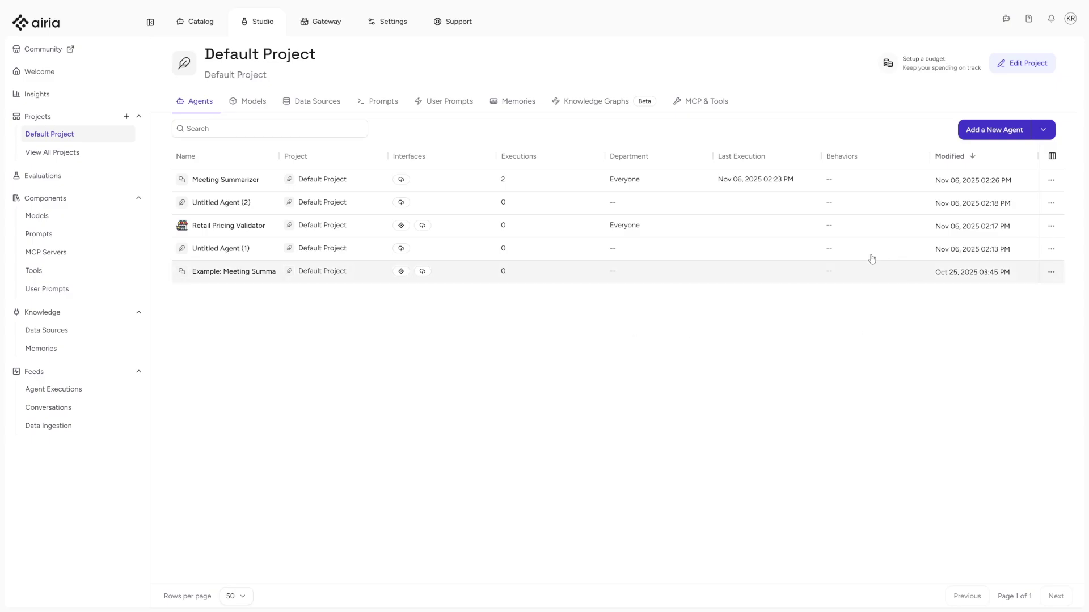
# Peek at the Retail Pricing Validator row actions, then go to the Welcome dashboard
pyautogui.click(1051, 228)
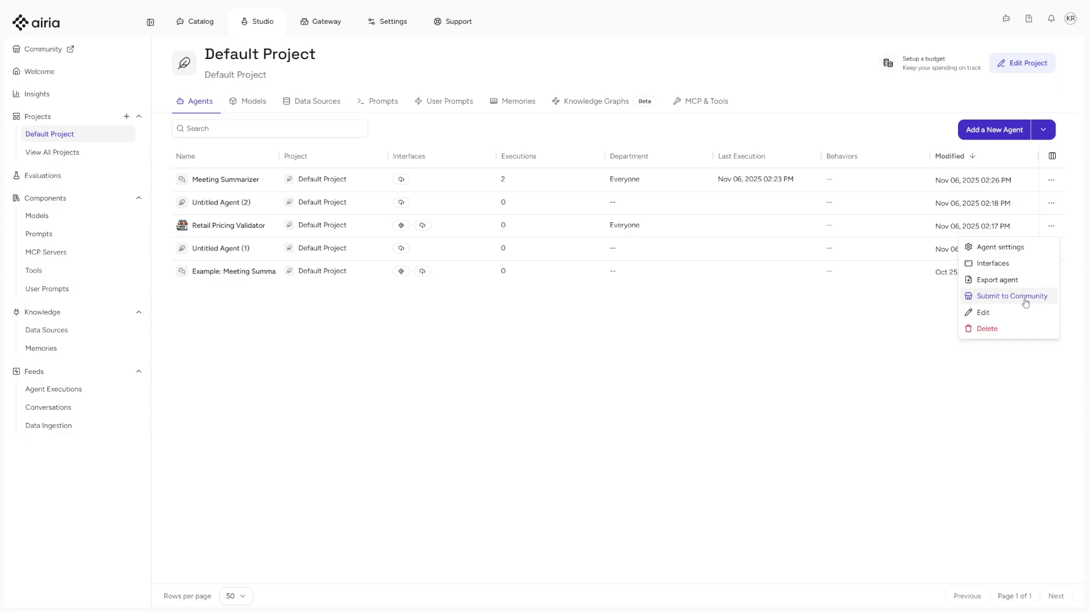
pyautogui.click(393, 320)
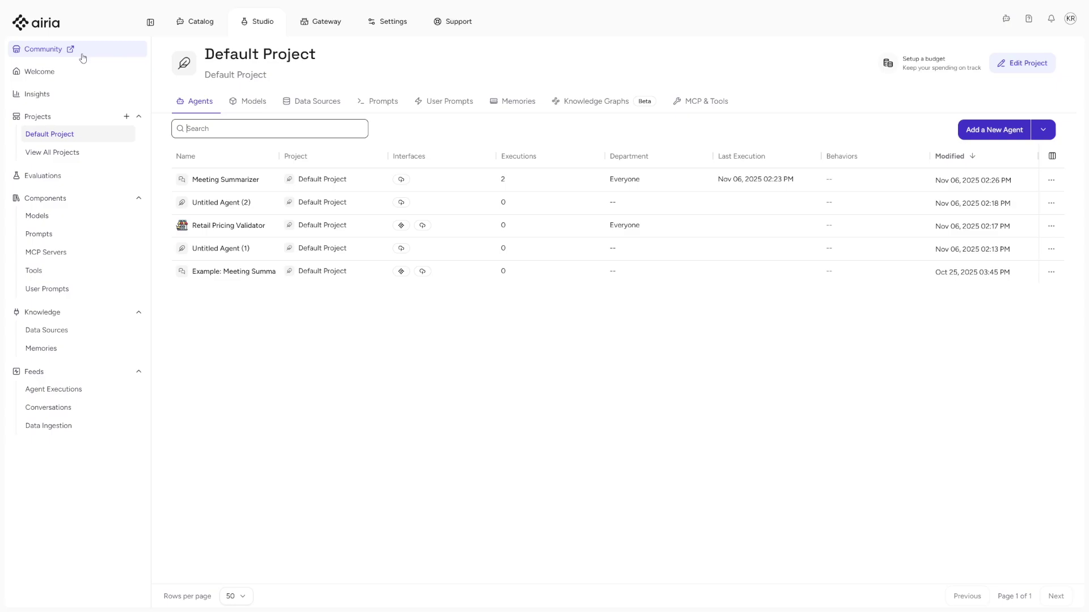
pyautogui.click(76, 72)
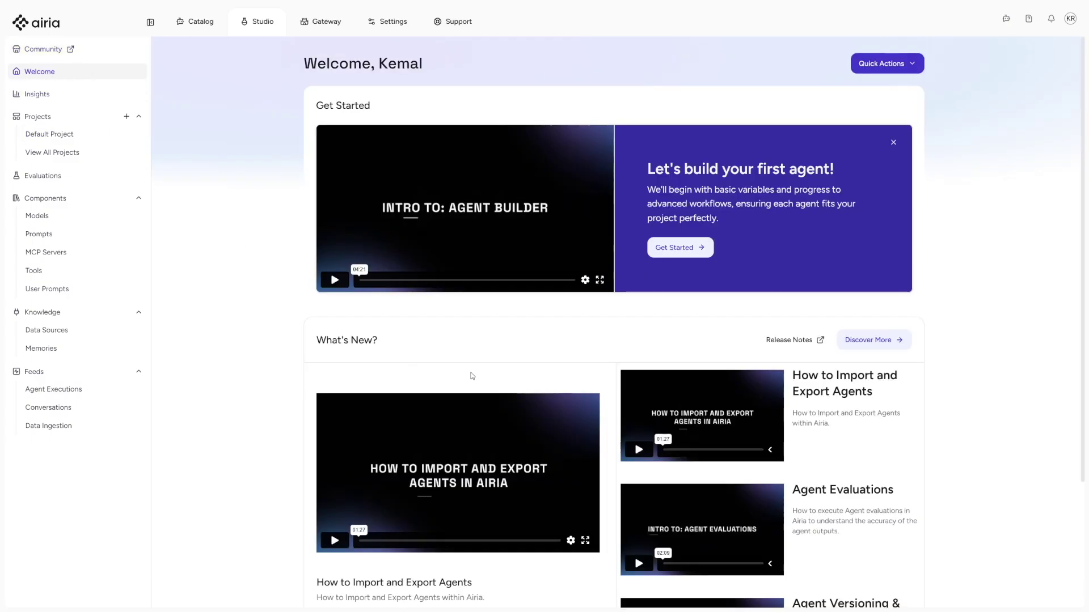
pyautogui.scroll(-2, 474, 377)
pyautogui.scroll(-1, 798, 356)
pyautogui.scroll(-2, 795, 353)
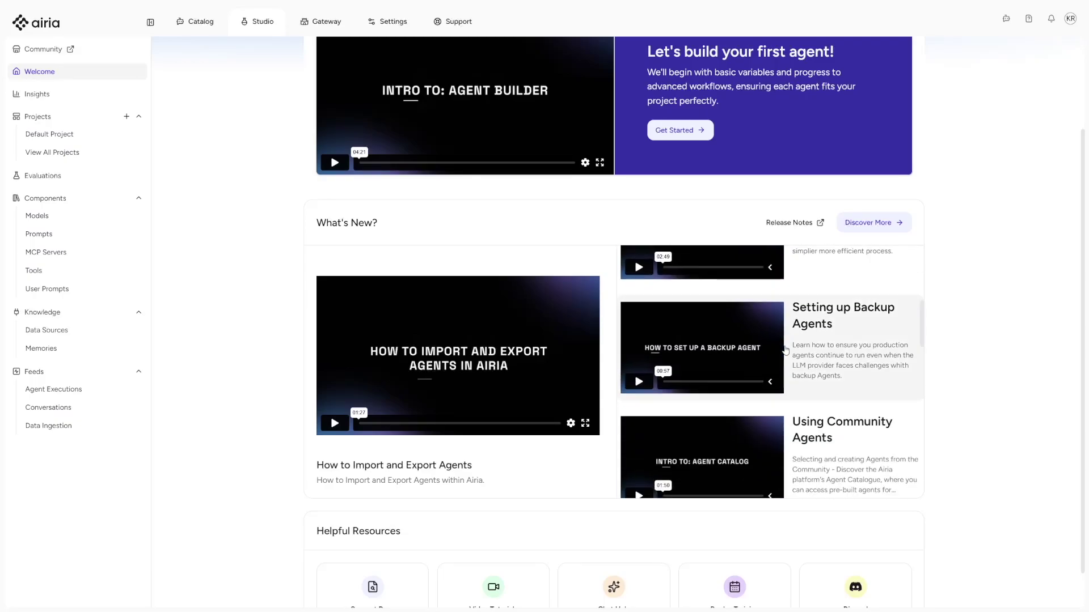
pyautogui.scroll(-2, 791, 350)
pyautogui.scroll(-1, 784, 348)
pyautogui.scroll(-1, 782, 347)
pyautogui.scroll(2, 782, 346)
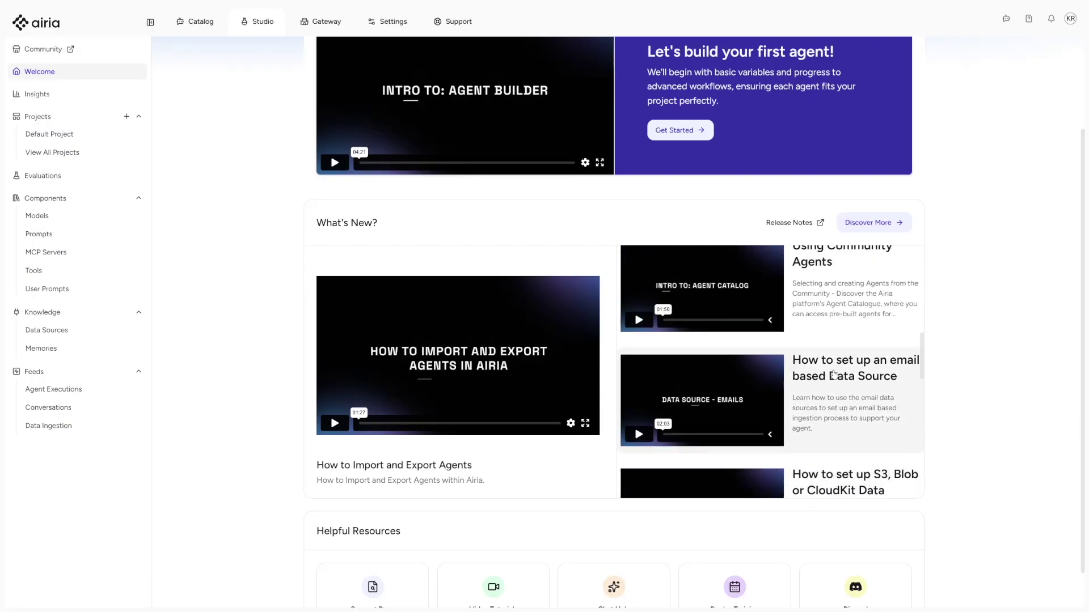
pyautogui.scroll(-1, 936, 379)
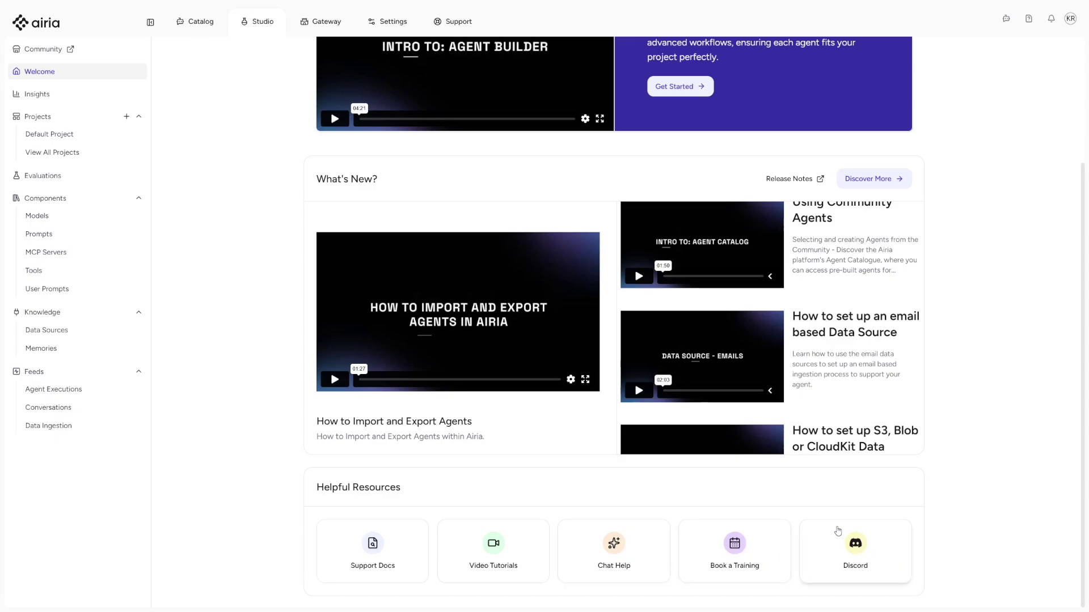
pyautogui.scroll(3, 987, 360)
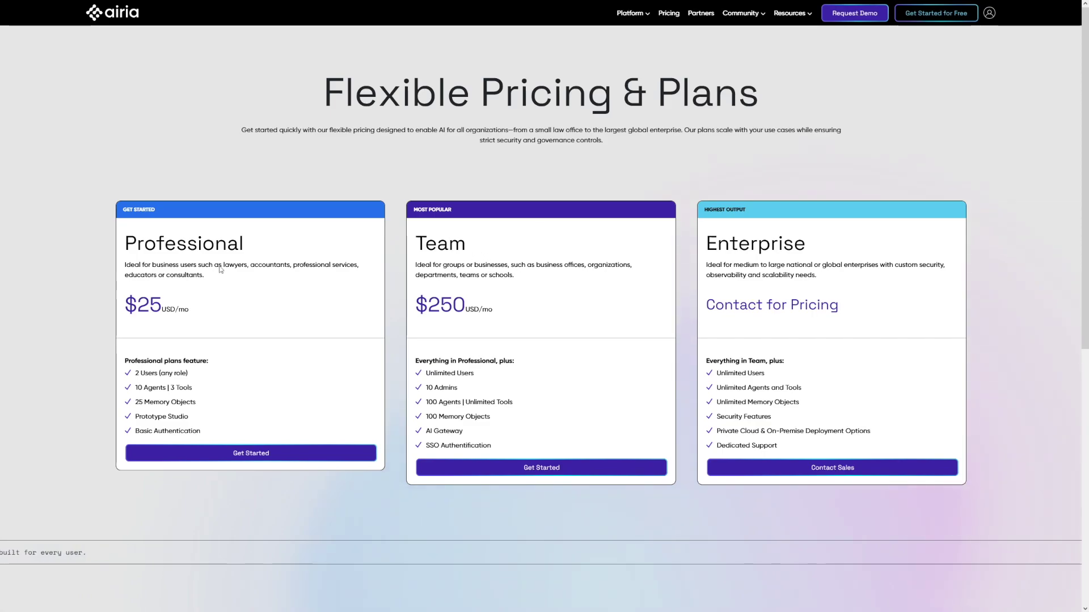
pyautogui.moveTo(124, 243); pyautogui.dragTo(258, 249)
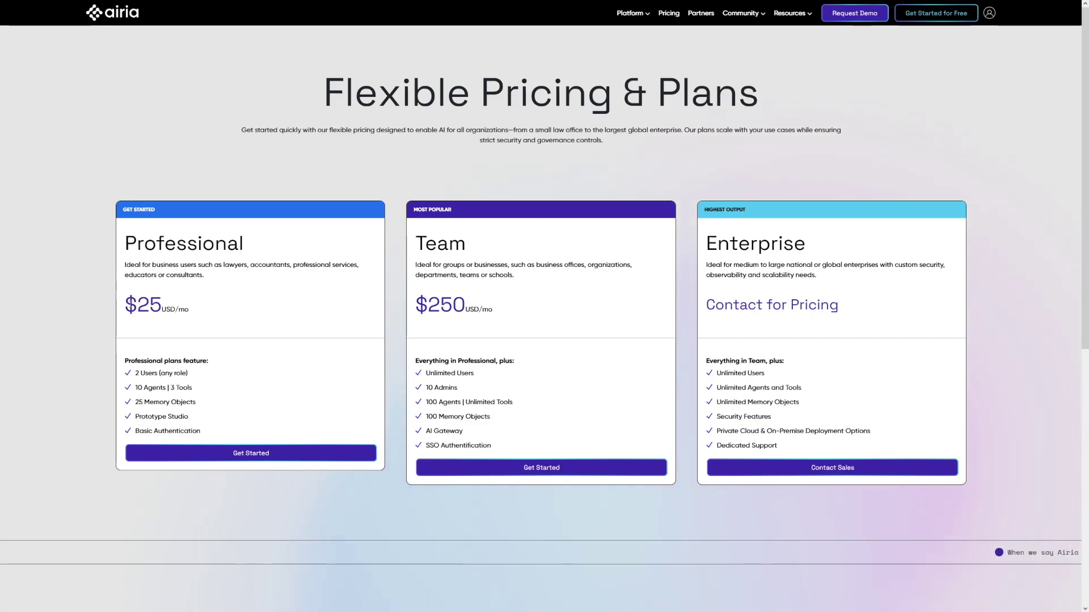
pyautogui.moveTo(124, 305); pyautogui.dragTo(193, 315)
pyautogui.click(214, 305)
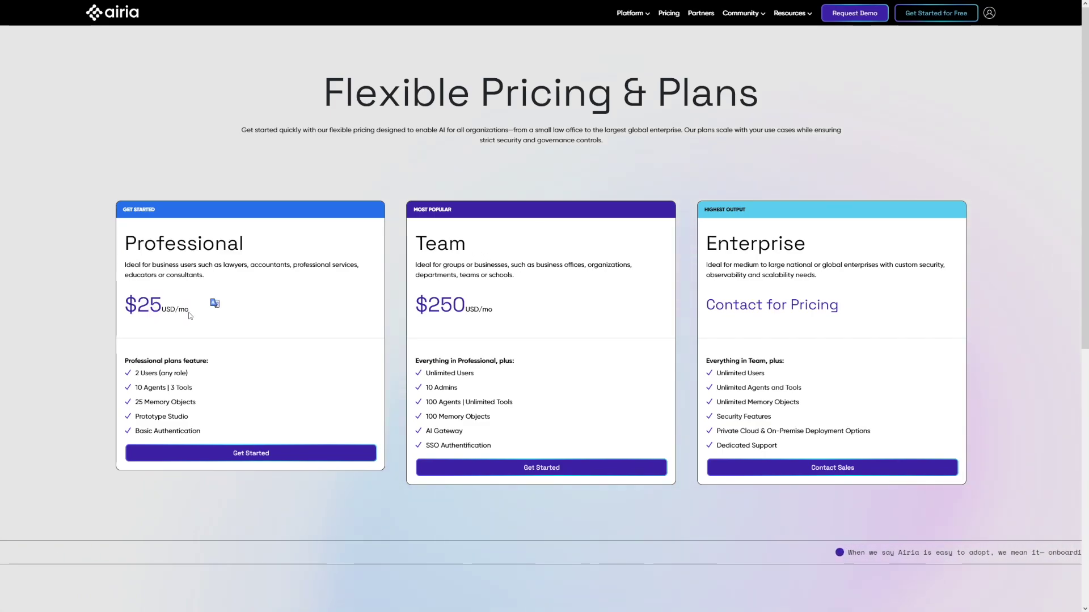